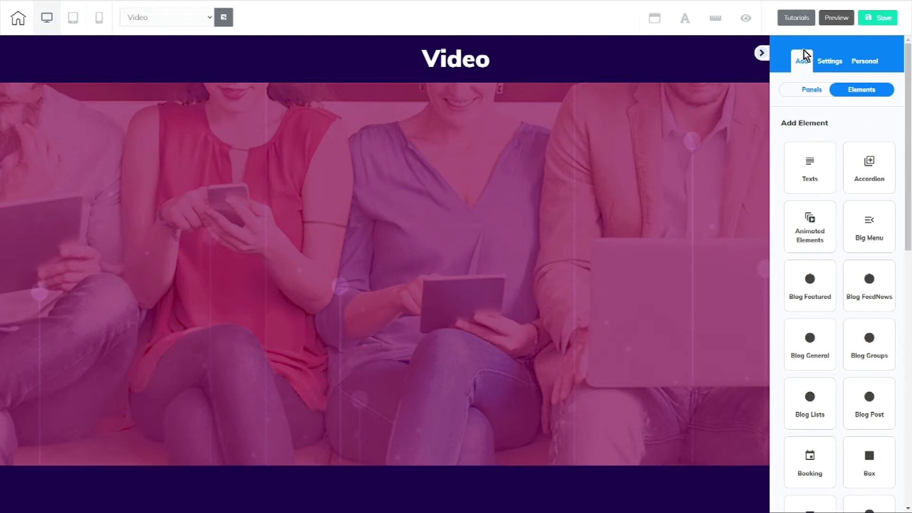
# Add a YouTube video element to the panel below the Video heading and centre it.
pyautogui.click(802, 94)
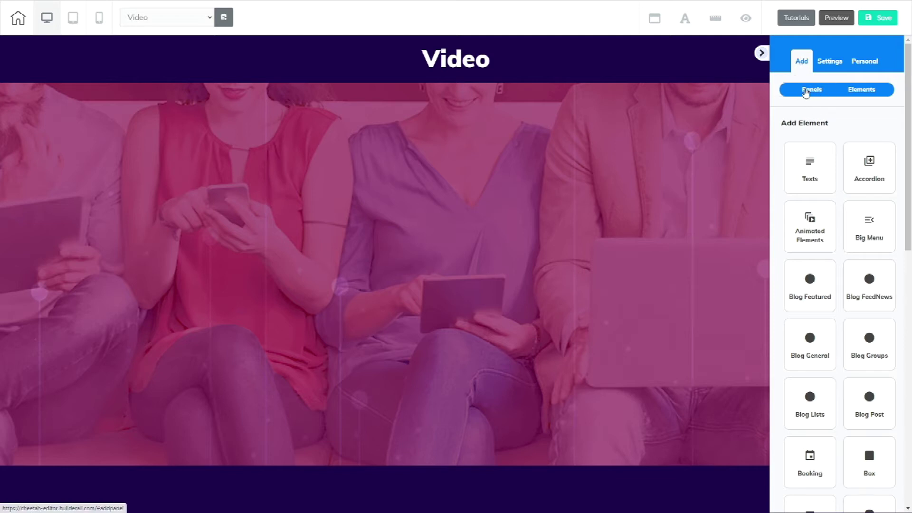
pyautogui.click(881, 93)
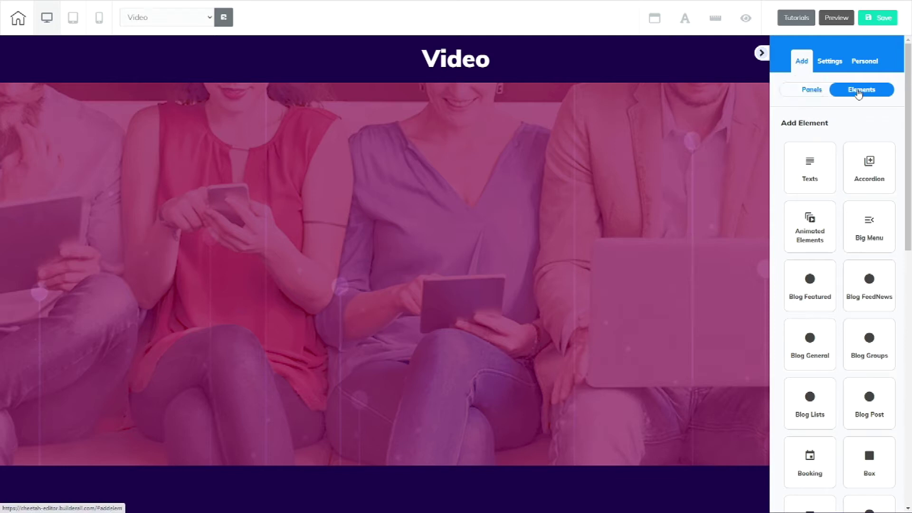
pyautogui.scroll(-2, 837, 145)
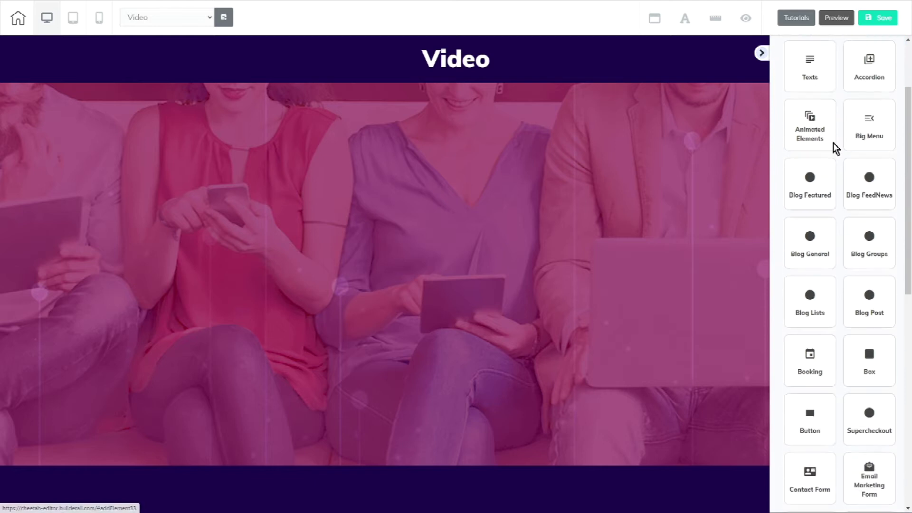
pyautogui.scroll(-10, 837, 148)
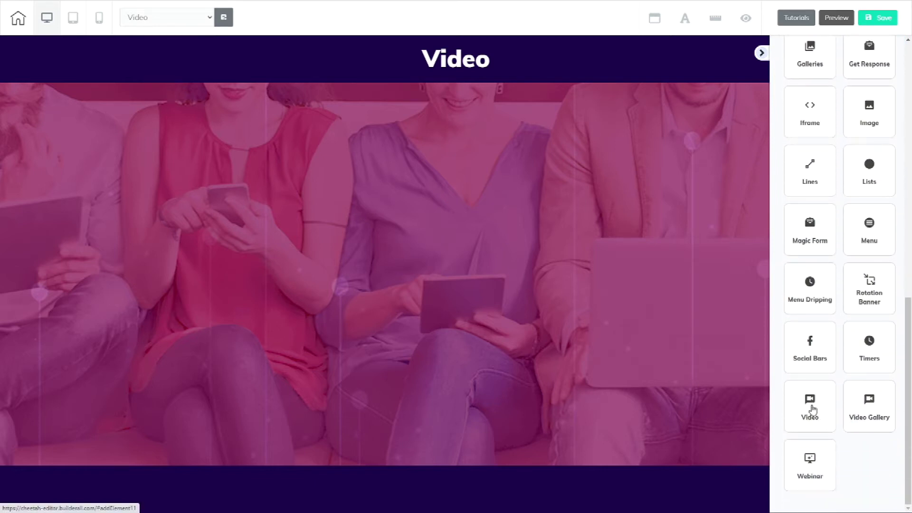
pyautogui.click(812, 409)
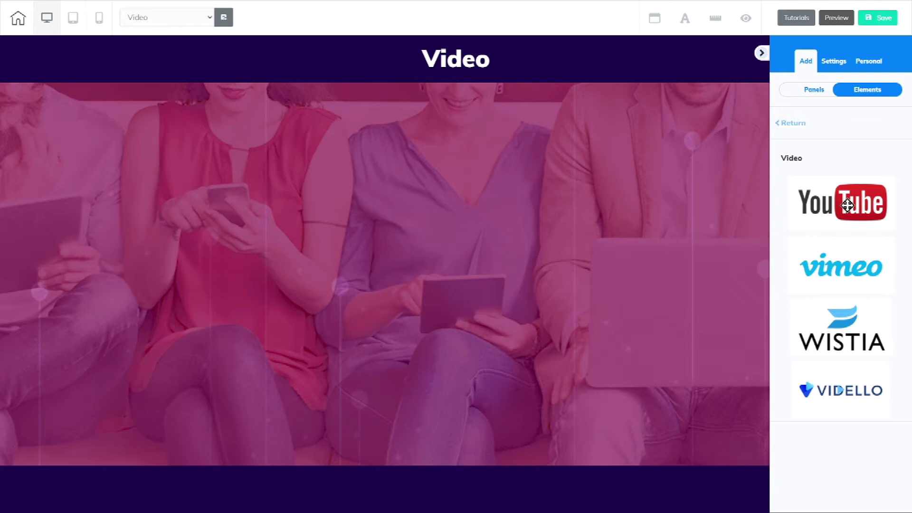
pyautogui.moveTo(848, 204); pyautogui.dragTo(406, 238)
pyautogui.moveTo(440, 266); pyautogui.dragTo(443, 221)
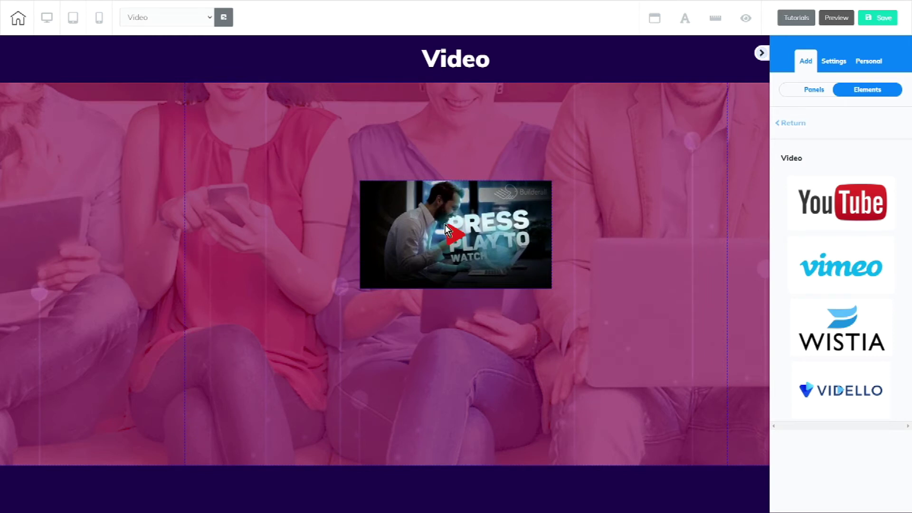
pyautogui.click(445, 225)
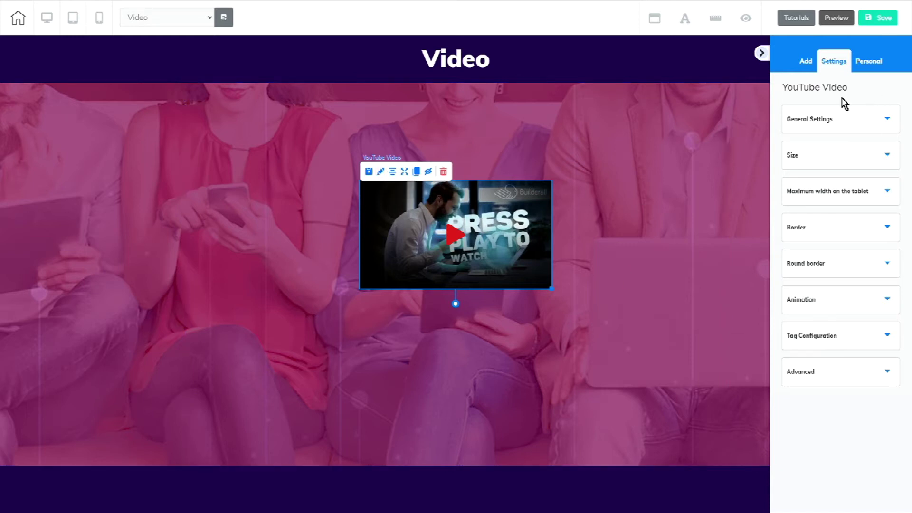
pyautogui.click(393, 172)
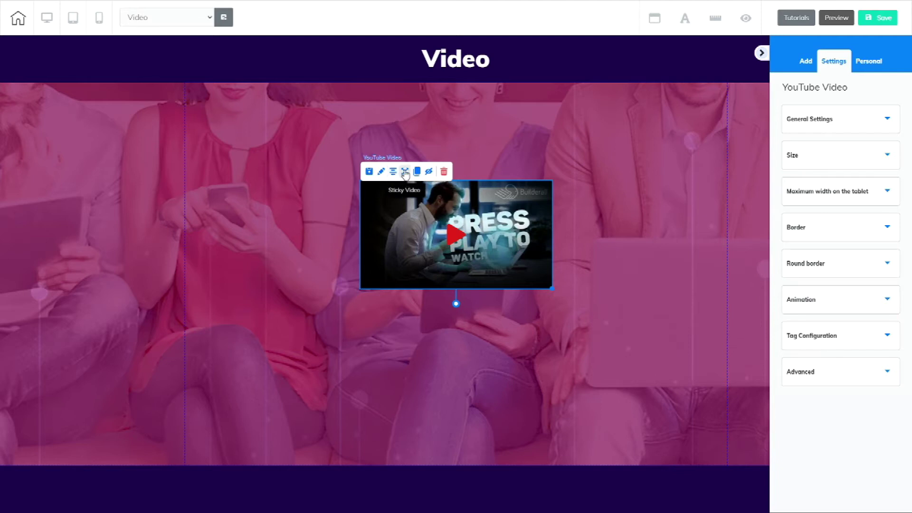
# Review the Sticky Video size and position options for the video and close them unchanged.
pyautogui.click(405, 172)
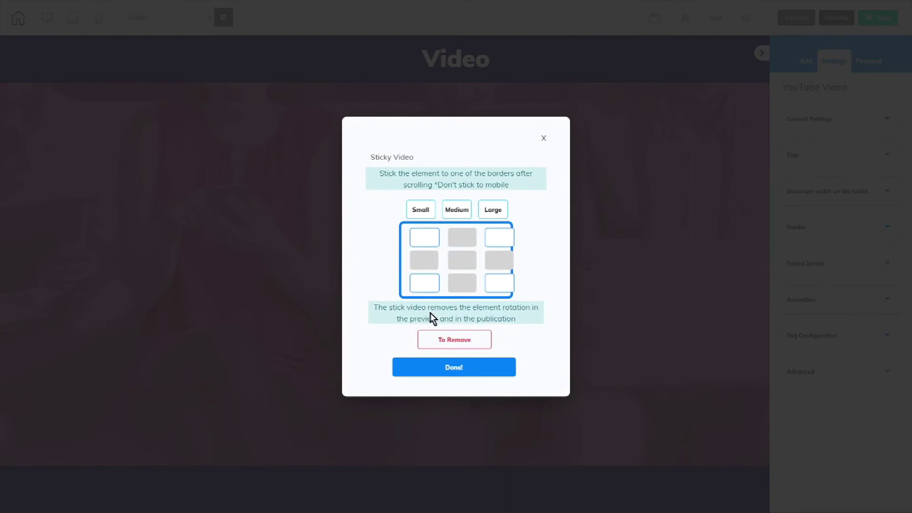
pyautogui.click(545, 139)
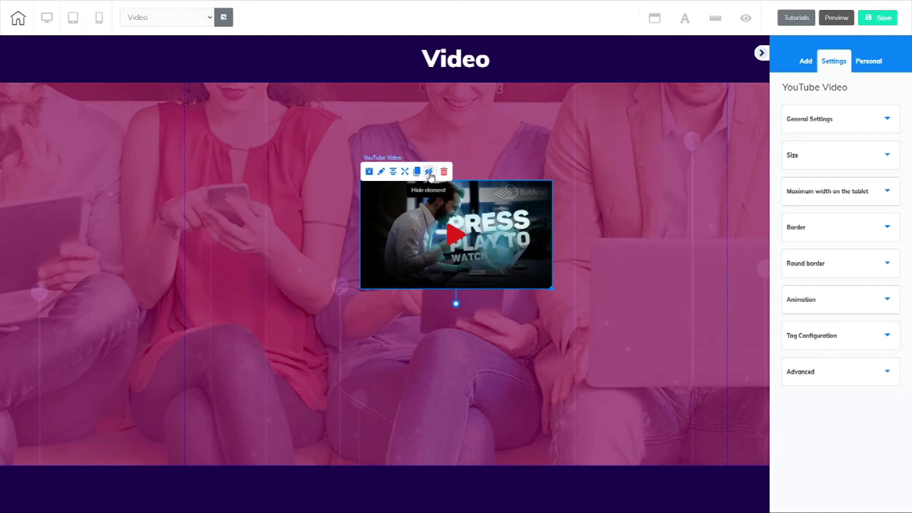
pyautogui.click(746, 22)
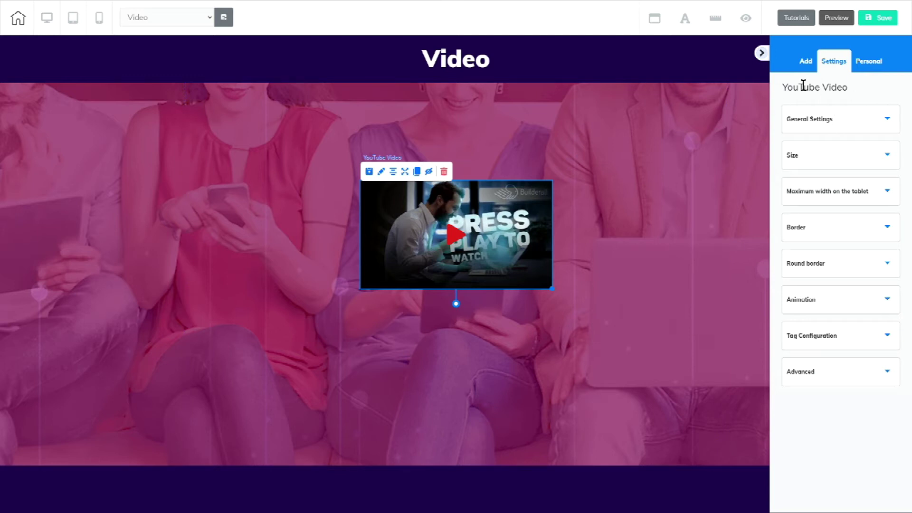
# Examine the video's link, start and finish times, and the controls, Auto Play and Loop options.
pyautogui.click(826, 122)
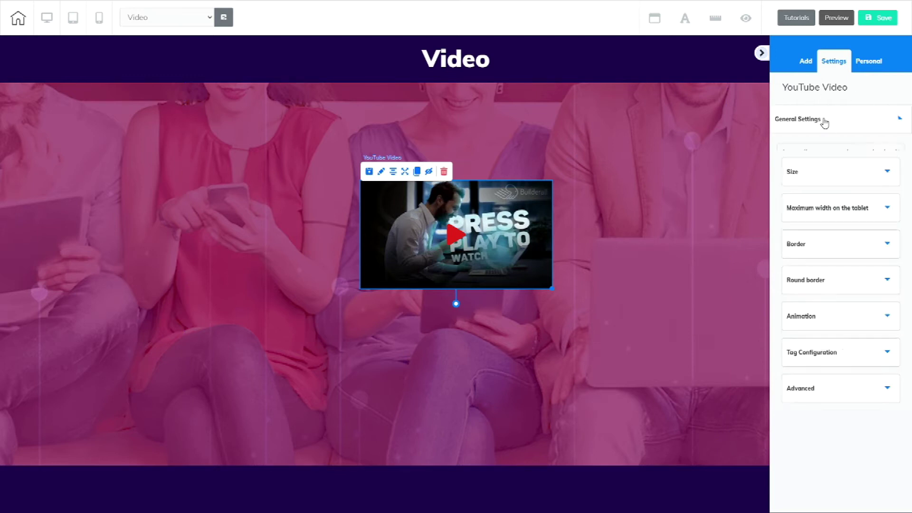
pyautogui.moveTo(780, 153); pyautogui.dragTo(909, 152)
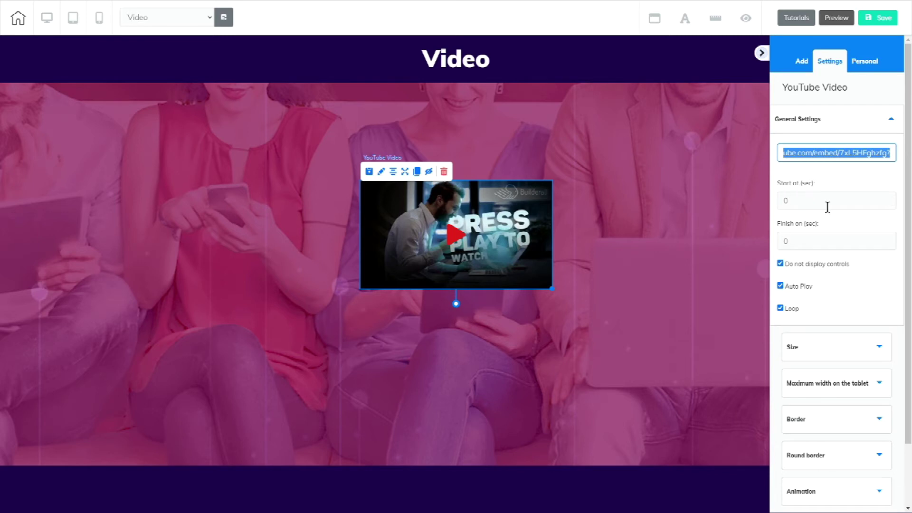
pyautogui.click(782, 269)
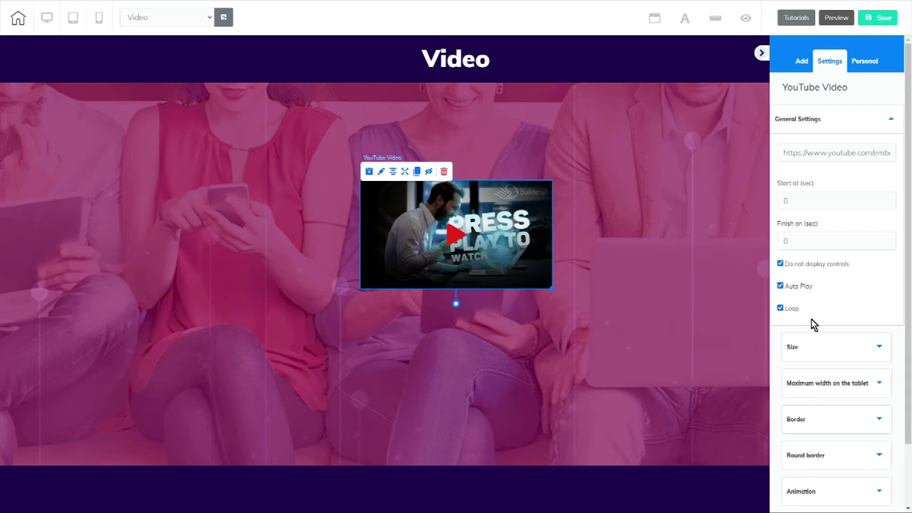
# Set the video's width to 525, enlarge it slightly further on the canvas, and view its maximum tablet width.
pyautogui.click(826, 354)
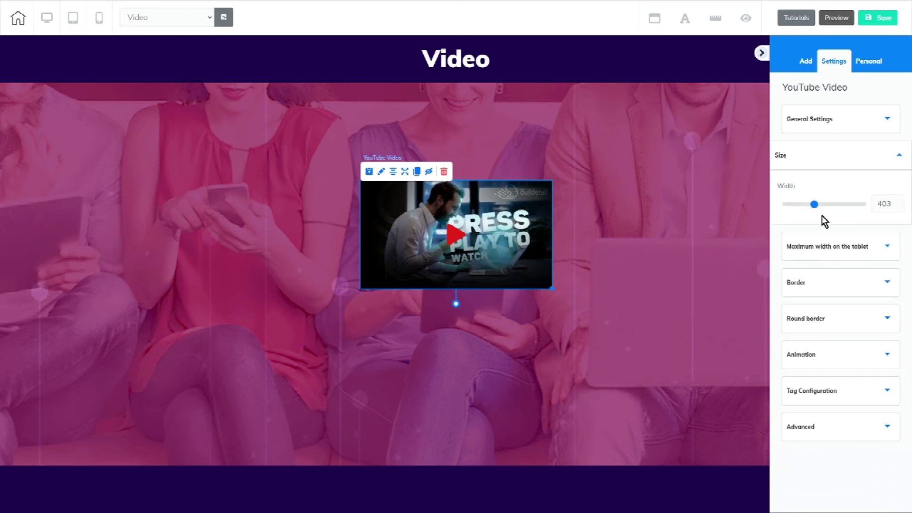
pyautogui.moveTo(815, 207); pyautogui.dragTo(825, 206)
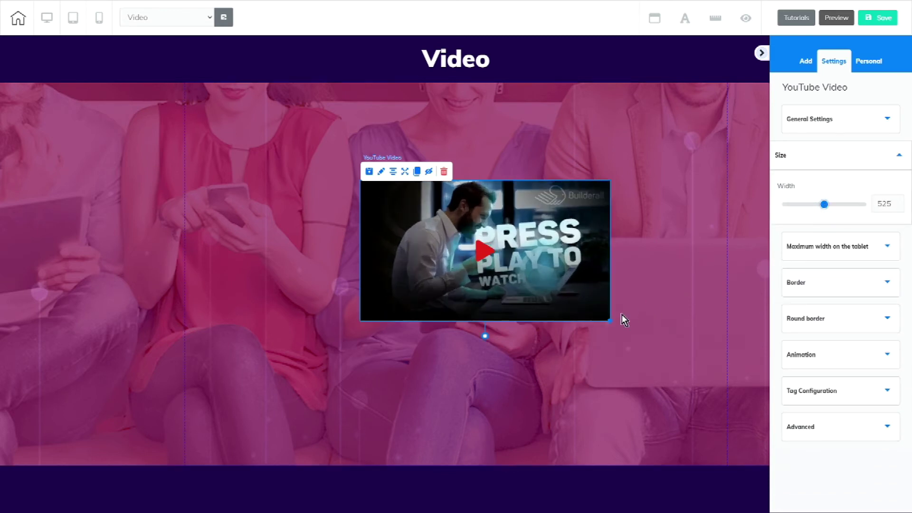
pyautogui.moveTo(611, 321); pyautogui.dragTo(632, 333)
pyautogui.click(802, 246)
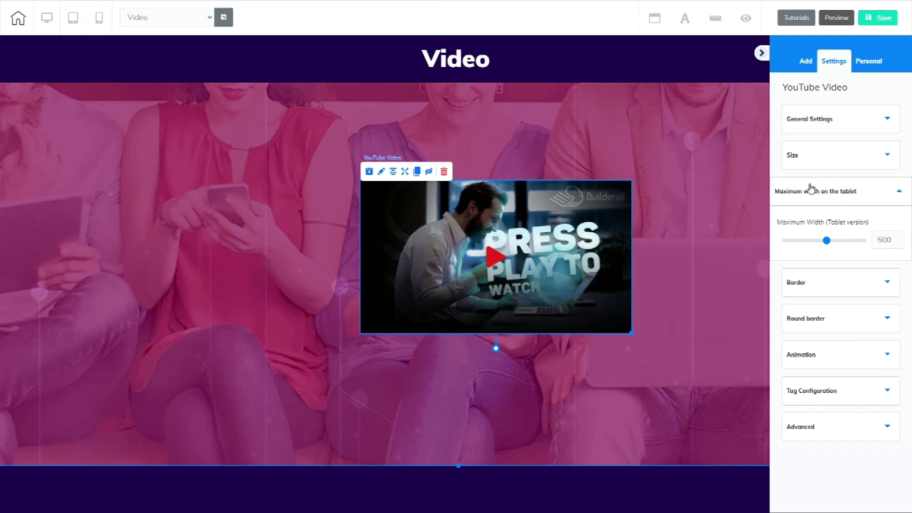
# Give the video a solid single-line border with a size of 20.
pyautogui.click(813, 287)
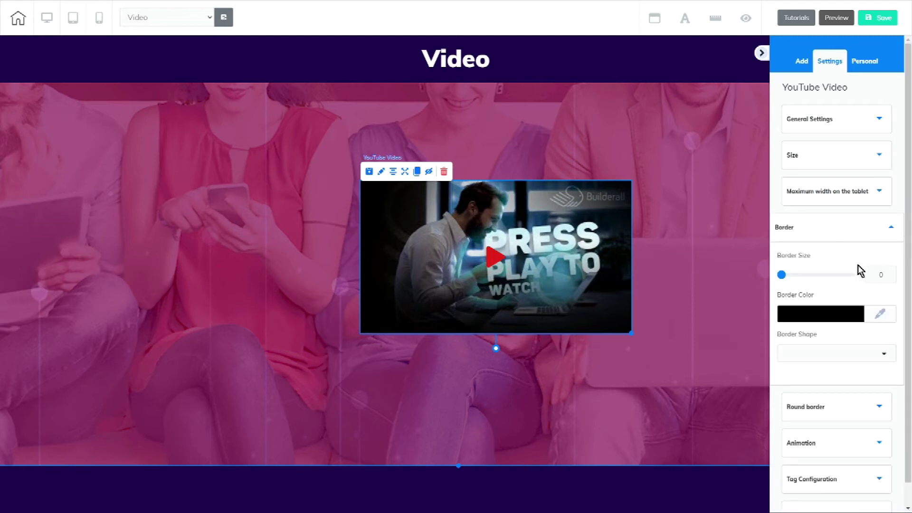
pyautogui.click(829, 357)
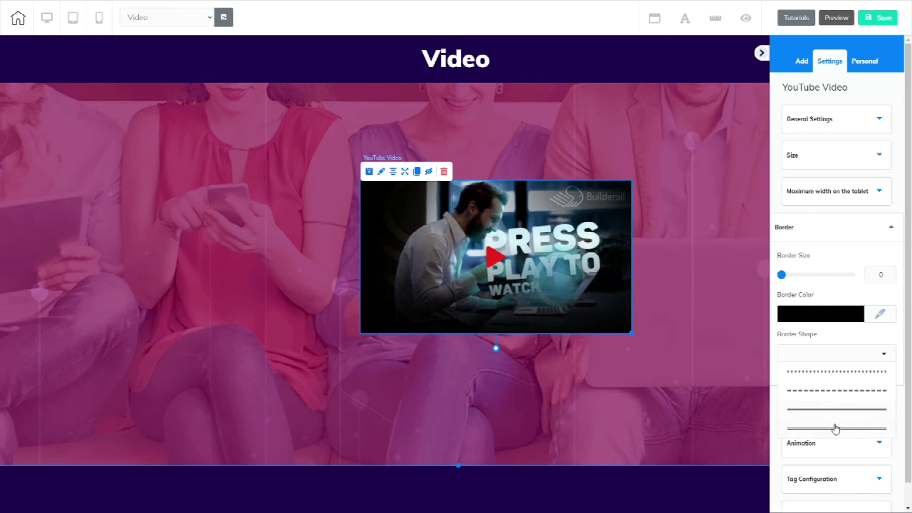
pyautogui.click(821, 414)
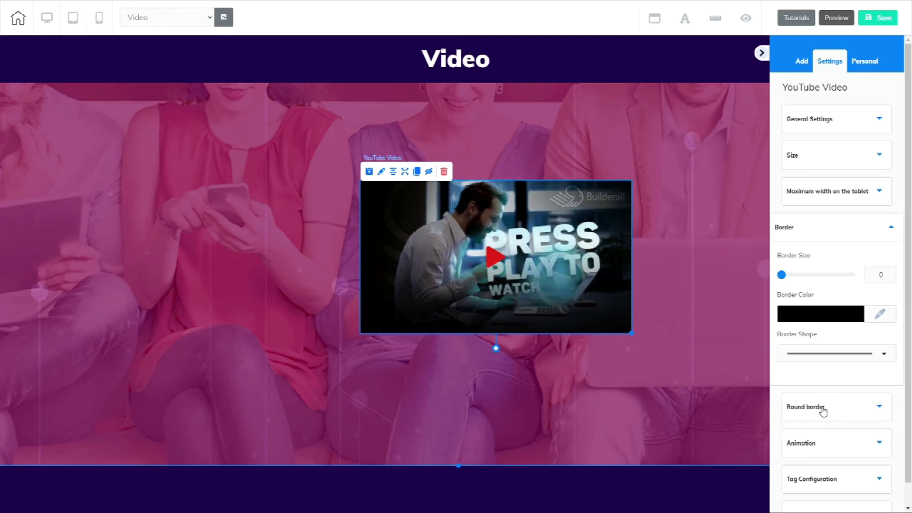
pyautogui.click(888, 273)
pyautogui.click(889, 273)
pyautogui.click(888, 273)
pyautogui.click(888, 273)
pyautogui.moveTo(784, 275)
pyautogui.mouseDown()
pyautogui.moveTo(801, 281)
pyautogui.moveTo(791, 280)
pyautogui.mouseUp()
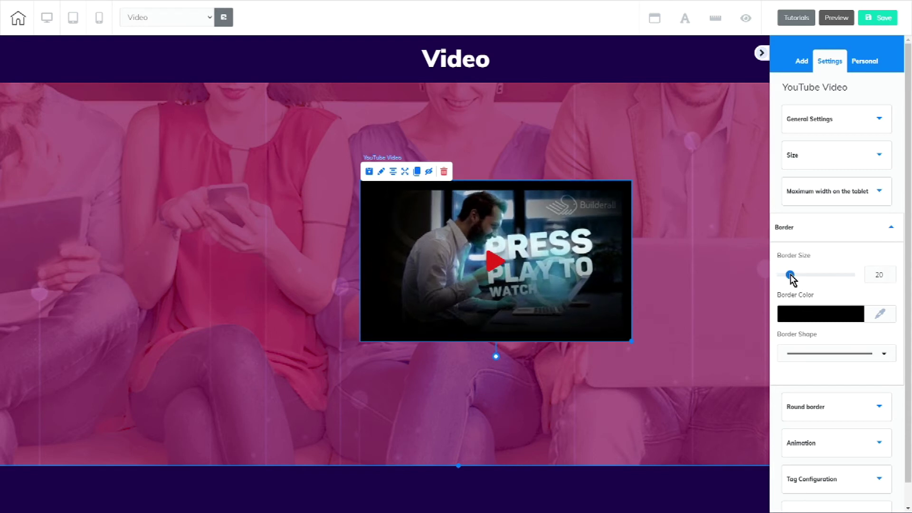
# Change the video's border colour to the muted red A75757.
pyautogui.click(817, 317)
pyautogui.moveTo(868, 351); pyautogui.dragTo(834, 357)
pyautogui.scroll(-3, 883, 348)
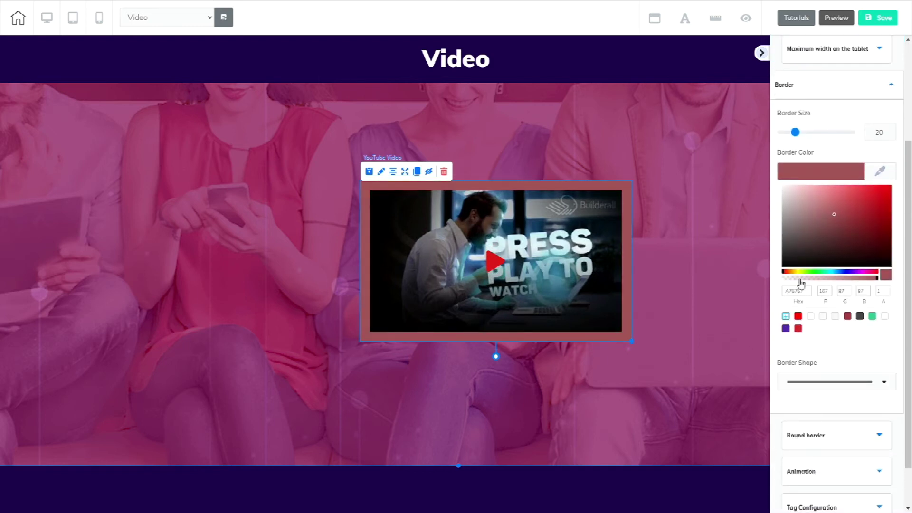
pyautogui.moveTo(807, 291); pyautogui.dragTo(776, 291)
pyautogui.scroll(-1, 845, 340)
pyautogui.moveTo(829, 233); pyautogui.dragTo(877, 233)
# Try rounding the upper-left corner of the video's border, and reset that corner's radius to 0.
pyautogui.click(826, 387)
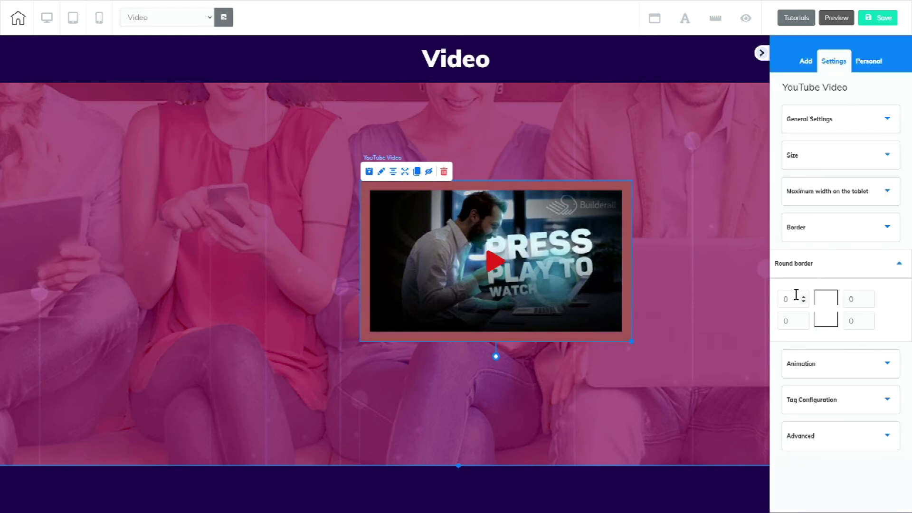
pyautogui.moveTo(793, 299); pyautogui.dragTo(779, 300)
pyautogui.click(893, 324)
pyautogui.moveTo(792, 298); pyautogui.dragTo(778, 298)
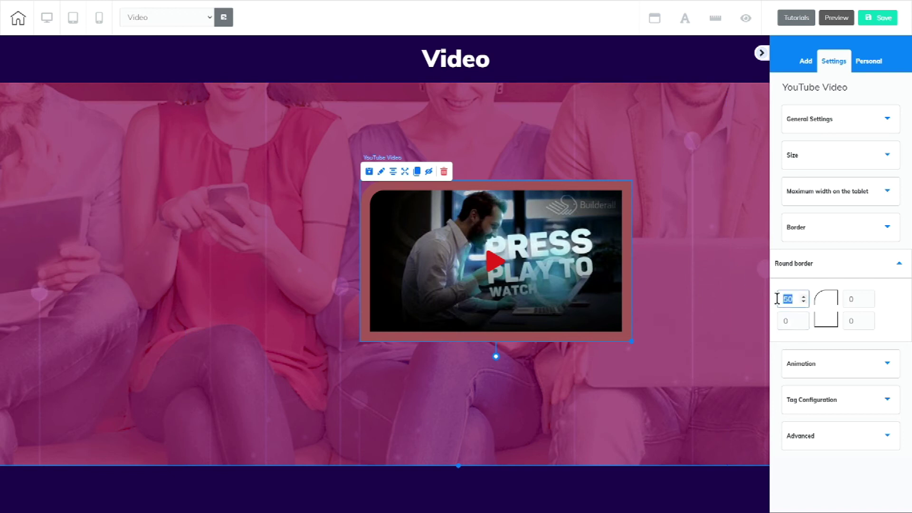
# Set the video's animation effect to flash, with the animation triggered by time.
pyautogui.click(882, 361)
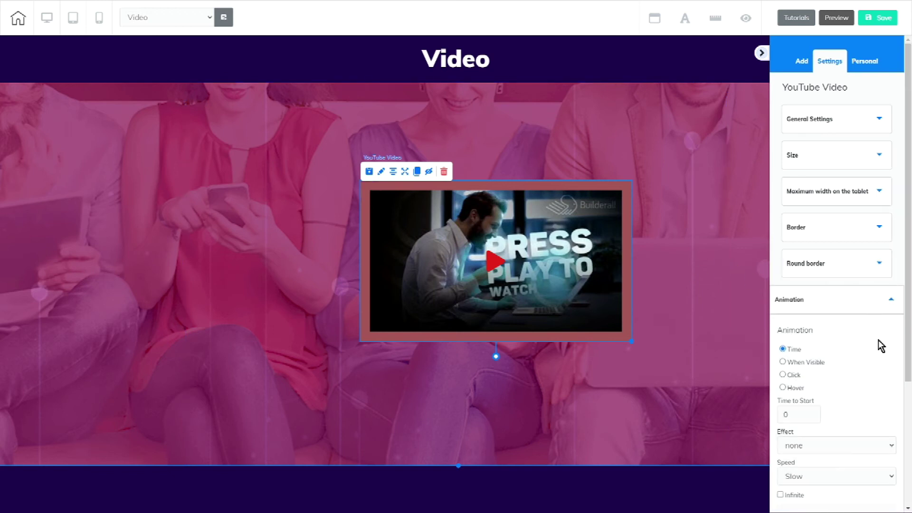
pyautogui.scroll(-3, 879, 344)
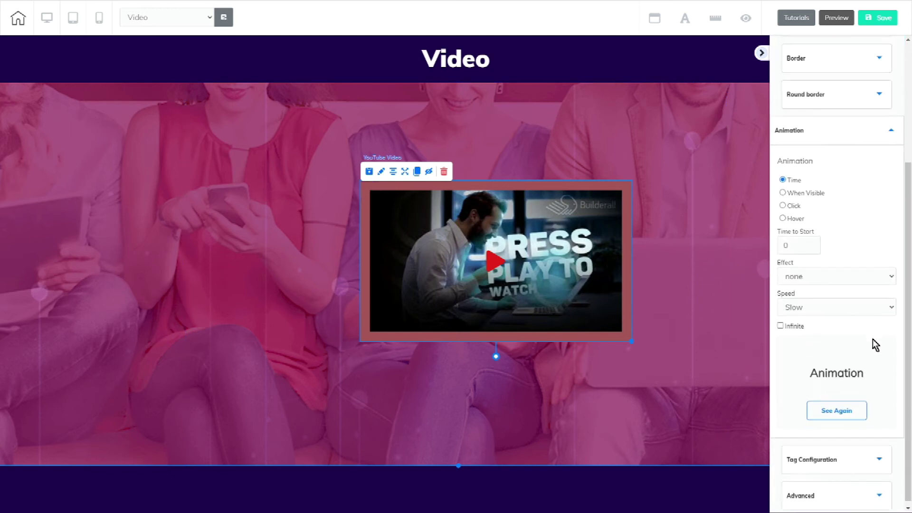
pyautogui.click(848, 268)
pyautogui.scroll(-3, 829, 373)
pyautogui.scroll(3, 810, 316)
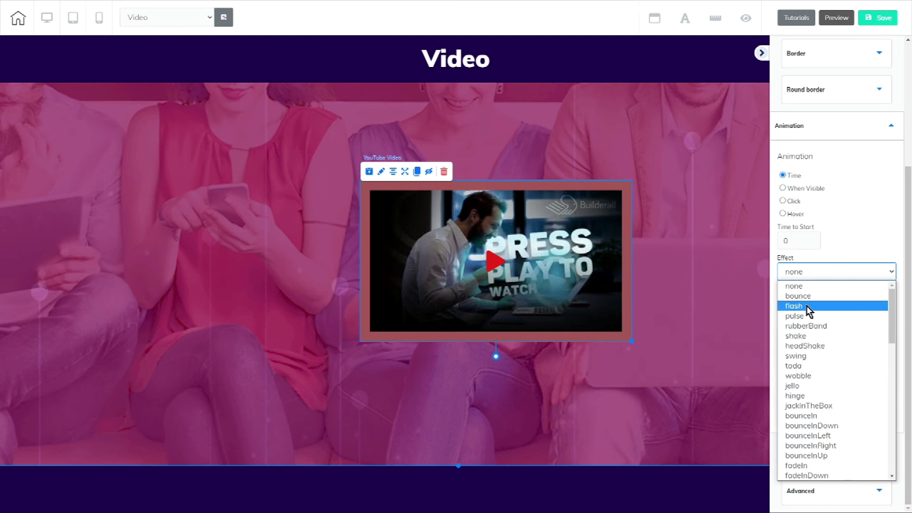
pyautogui.click(808, 306)
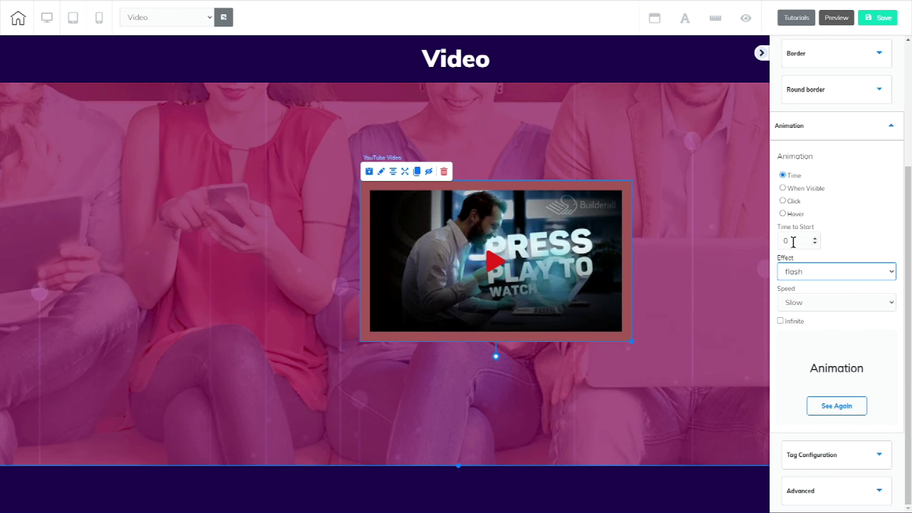
# Review the animation speed choices and try the Infinite option on the flash animation, switching it off again.
pyautogui.click(816, 308)
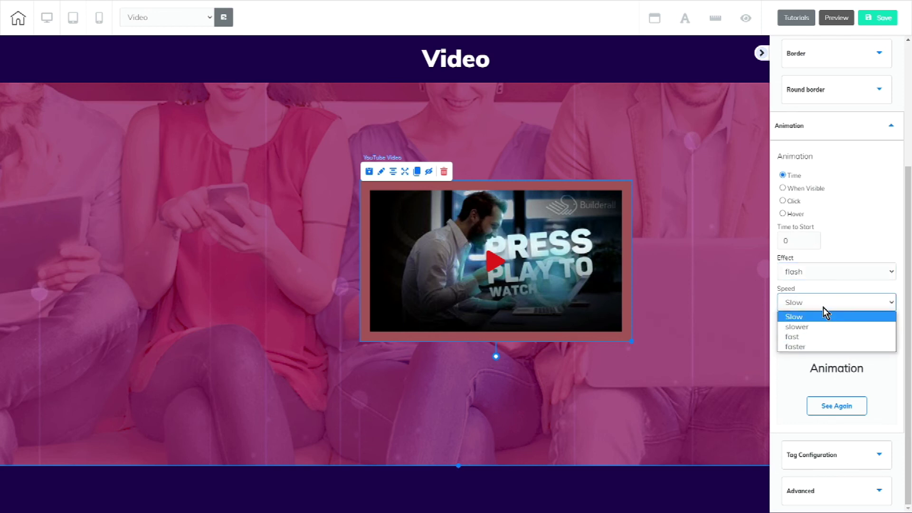
pyautogui.click(827, 290)
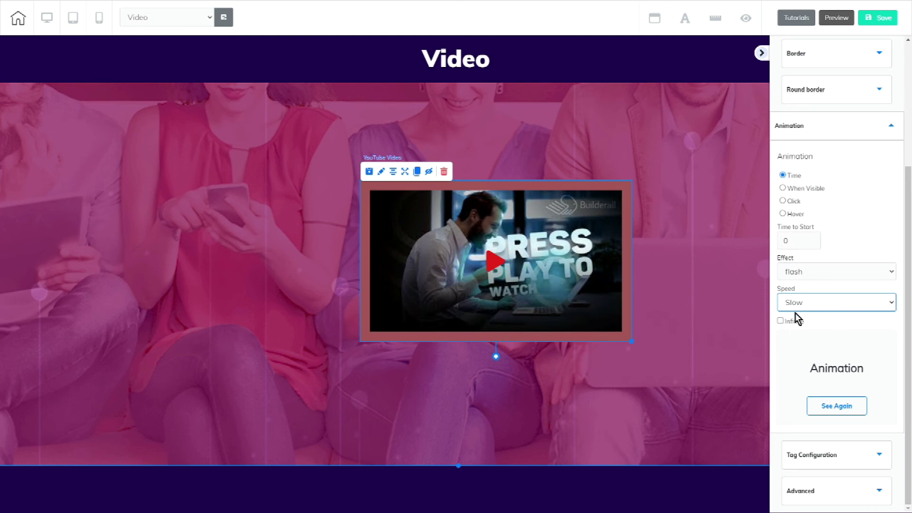
pyautogui.click(780, 321)
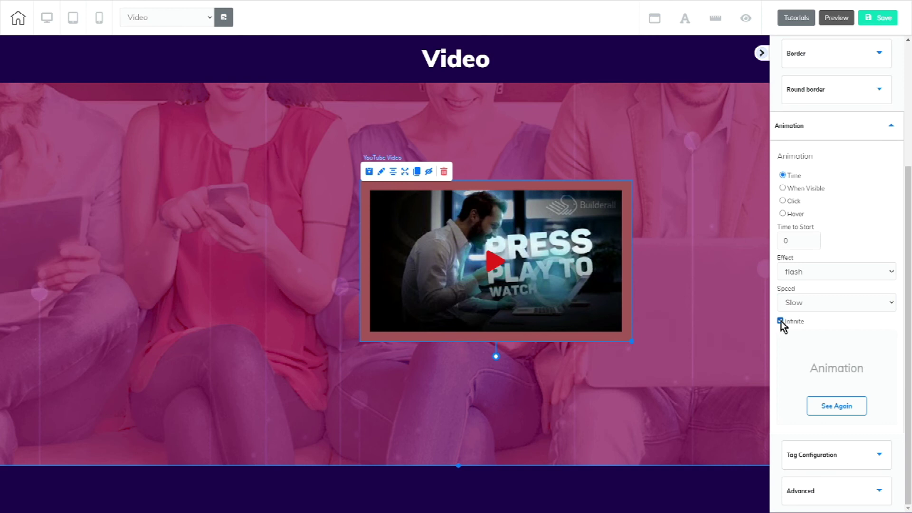
pyautogui.click(781, 321)
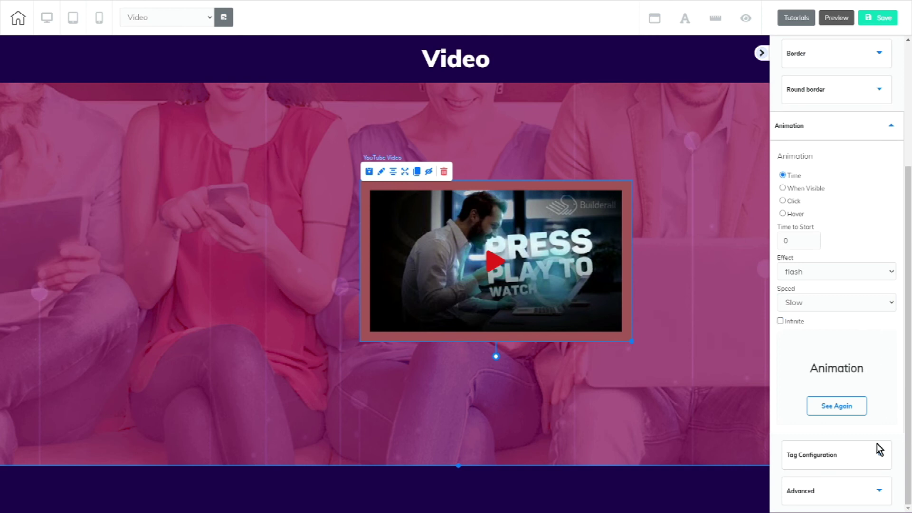
# Examine the video's tag configuration, positioning layer and options for saving it as a personal element.
pyautogui.click(851, 464)
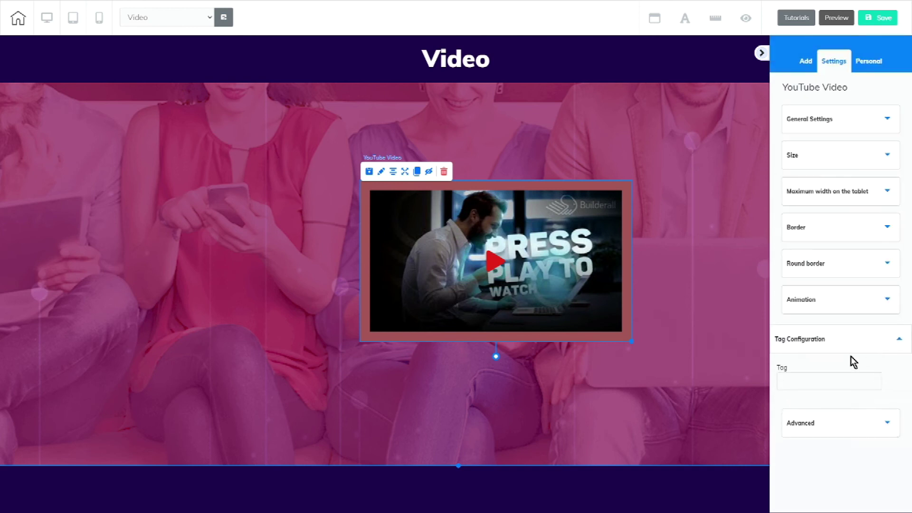
pyautogui.click(816, 422)
pyautogui.scroll(-2, 808, 356)
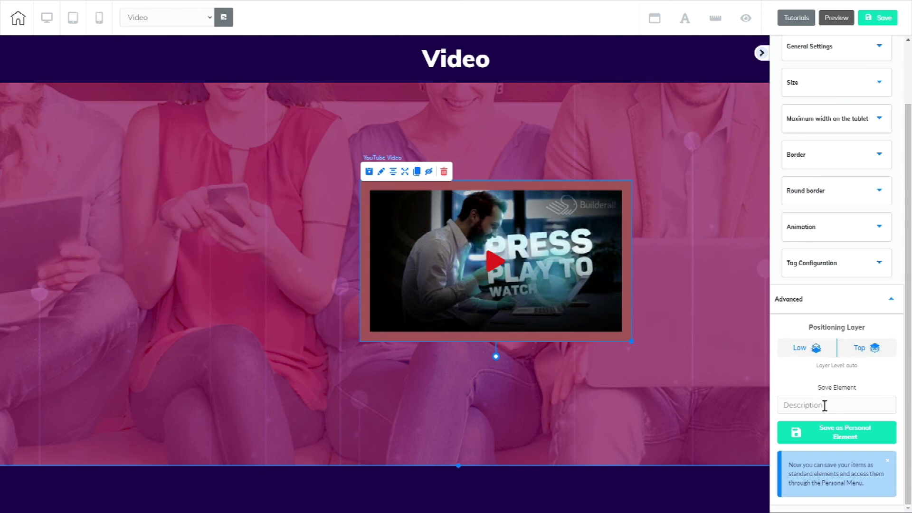
pyautogui.click(799, 405)
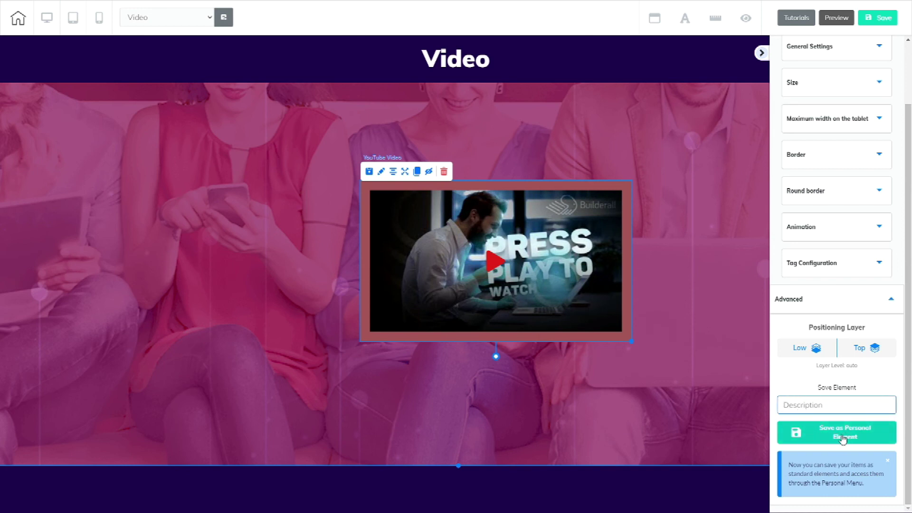
pyautogui.scroll(2, 891, 432)
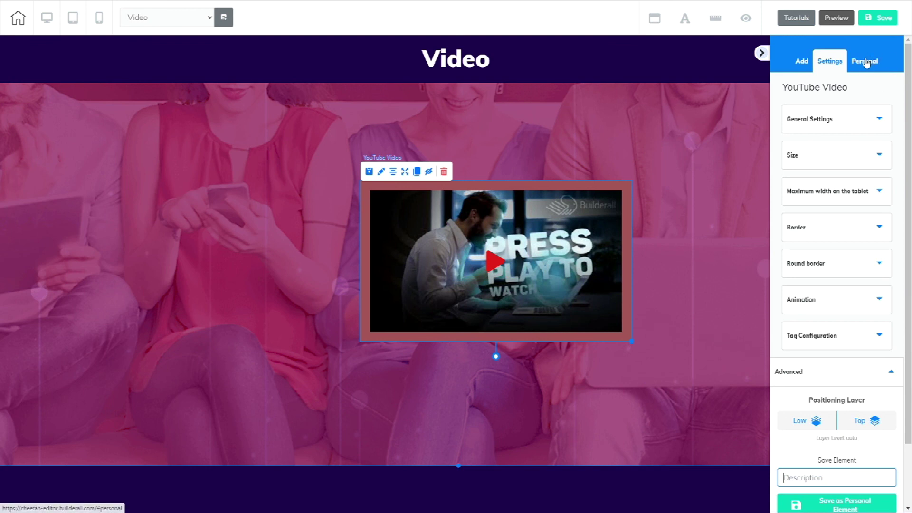
# In the mobile version, increase the video's combined left and right spacing and adjust its vertical spacing.
pyautogui.click(98, 18)
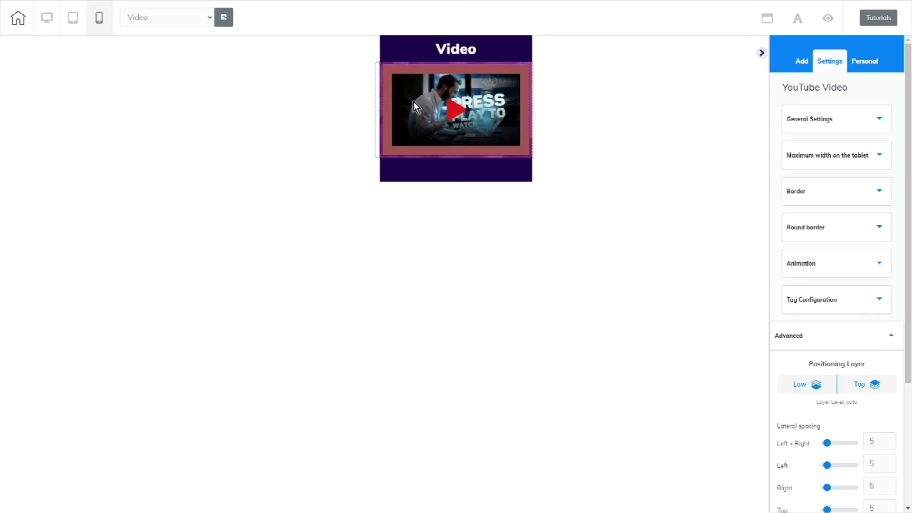
pyautogui.moveTo(416, 107)
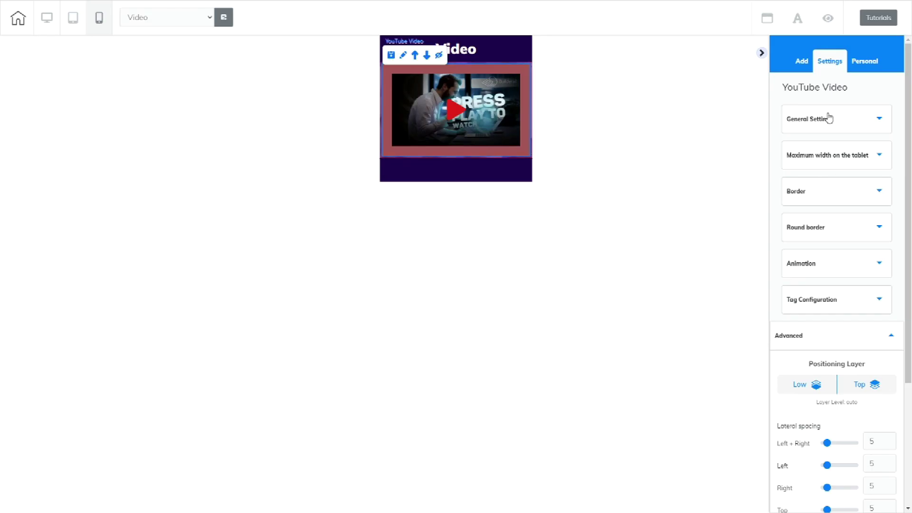
pyautogui.scroll(-4, 843, 122)
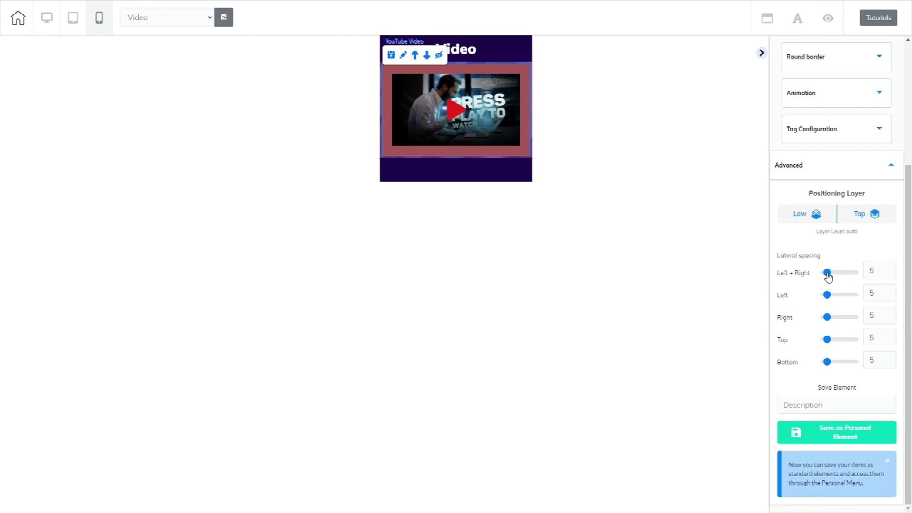
pyautogui.moveTo(828, 275)
pyautogui.mouseDown()
pyautogui.moveTo(845, 271)
pyautogui.moveTo(835, 272)
pyautogui.mouseUp()
pyautogui.moveTo(828, 339); pyautogui.dragTo(840, 362)
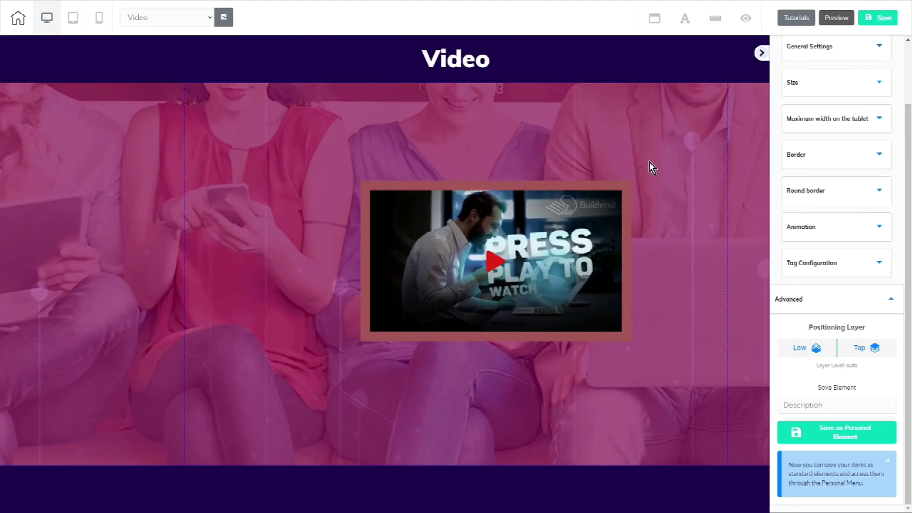